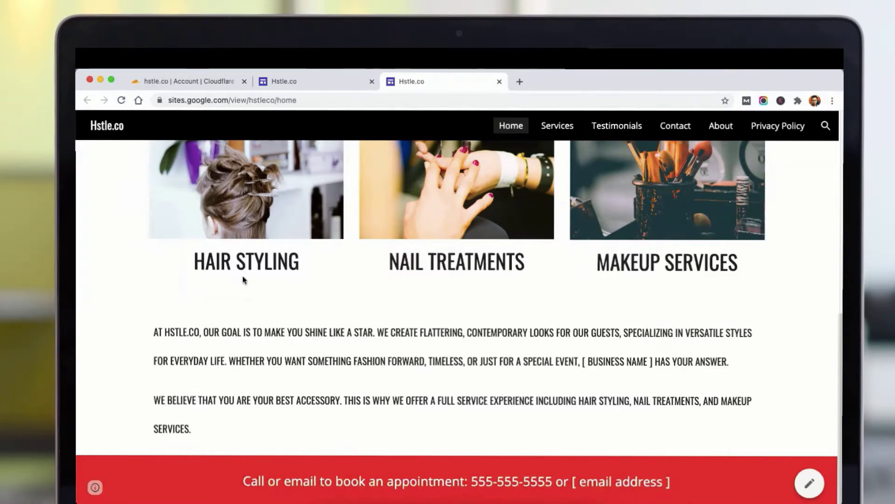
# - From the Hstle.co site editor, start custom domain setup under Settings > Custom domains
pyautogui.click(273, 78)
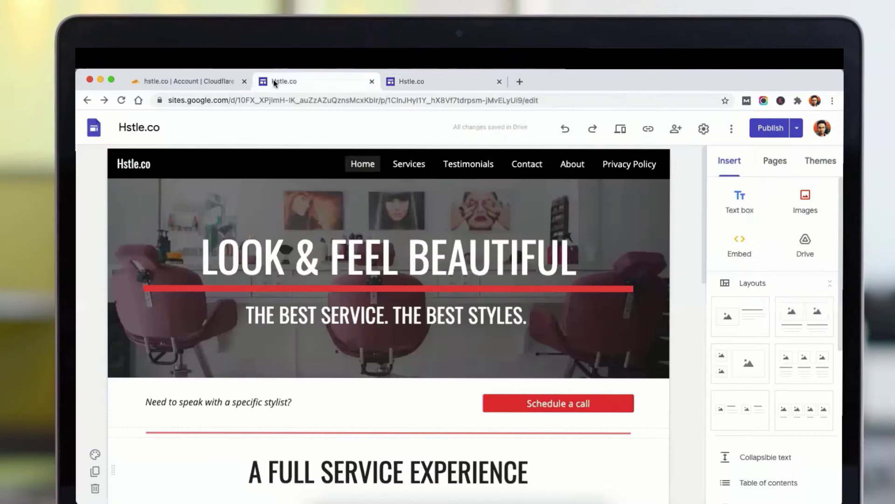
pyautogui.click(701, 131)
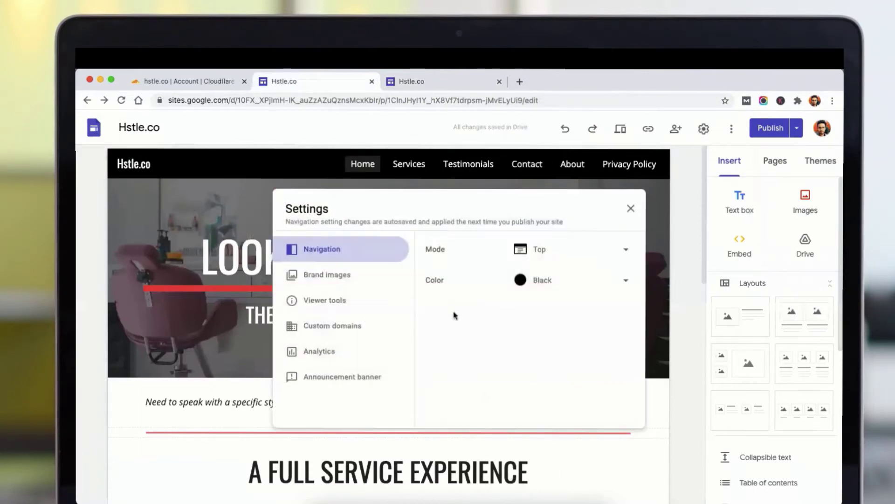
pyautogui.click(340, 328)
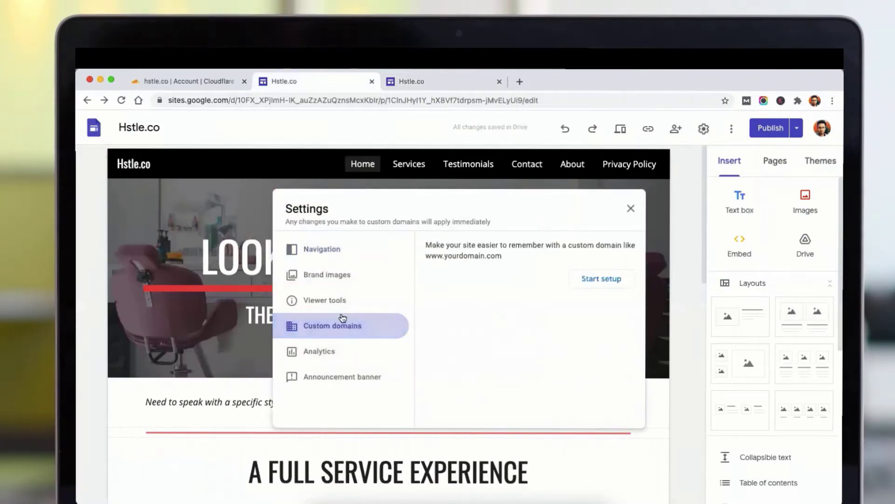
pyautogui.click(601, 280)
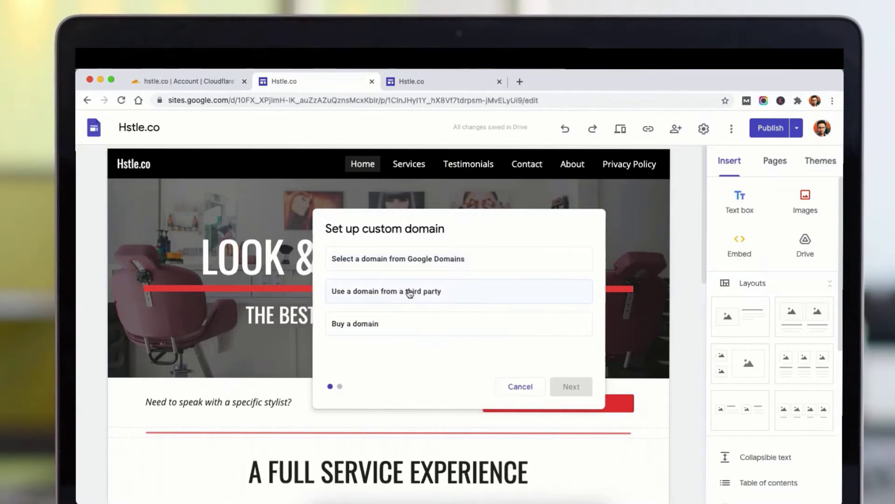
# - Choose 'Use a domain from a third party' as the domain source and continue
pyautogui.click(439, 293)
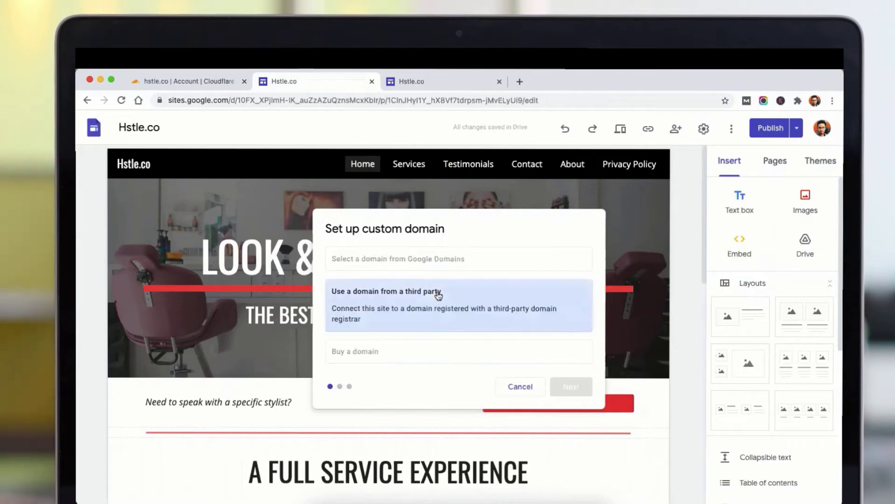
pyautogui.click(387, 357)
pyautogui.click(386, 304)
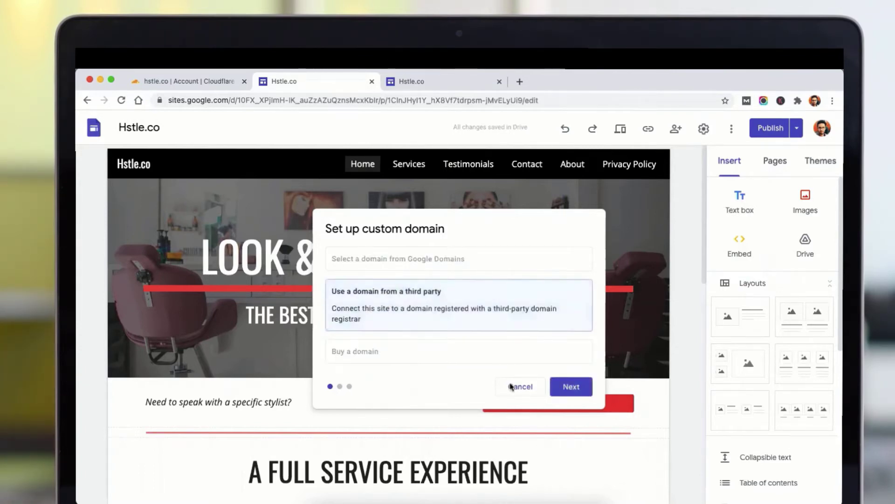
pyautogui.click(573, 386)
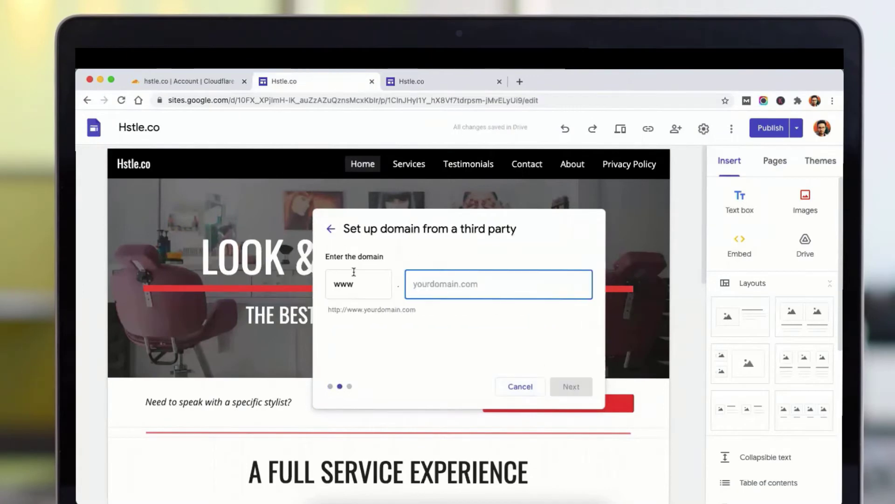
pyautogui.click(360, 286)
pyautogui.click(456, 289)
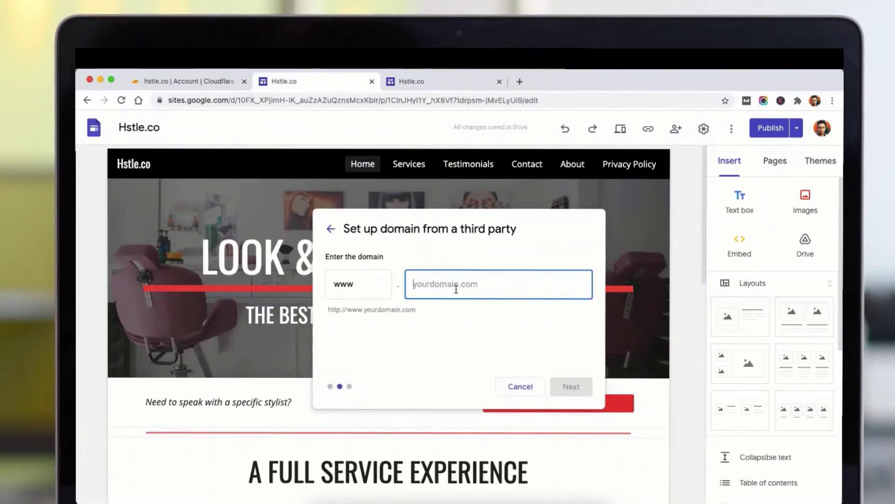
pyautogui.write('hstle.co')
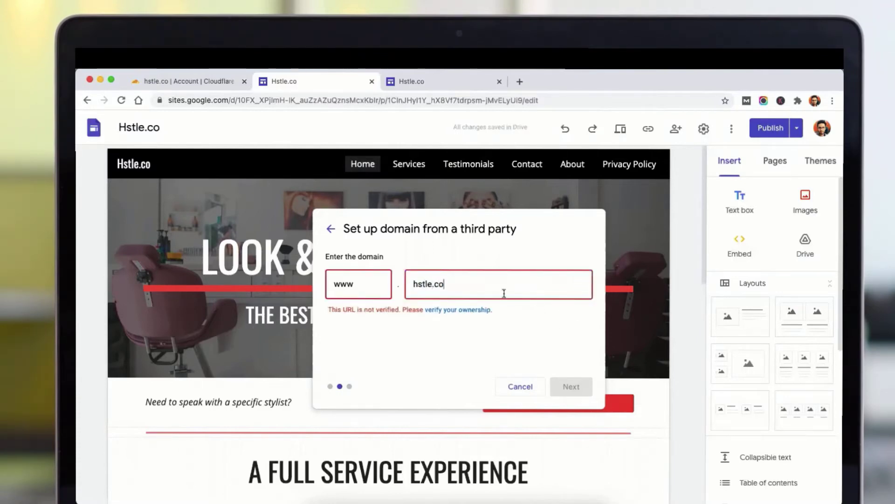
pyautogui.tripleClick(345, 312)
pyautogui.click(393, 325)
pyautogui.click(472, 312)
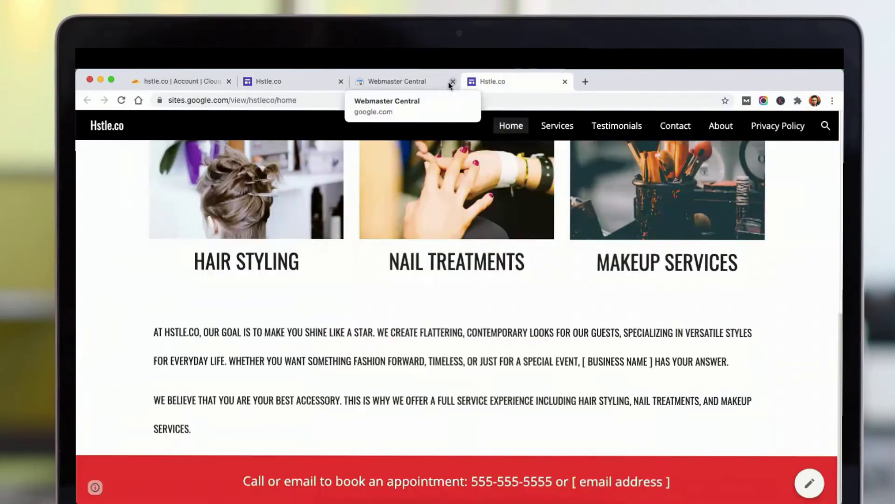
pyautogui.click(450, 83)
pyautogui.click(280, 85)
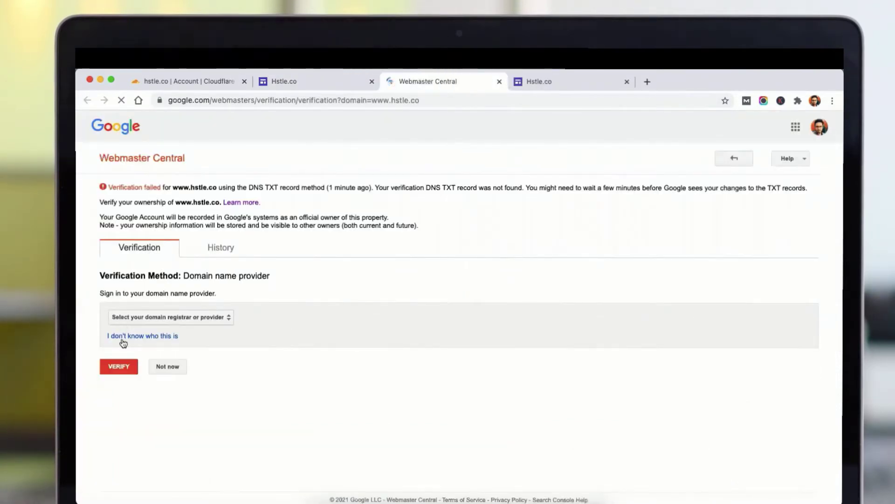
pyautogui.click(123, 337)
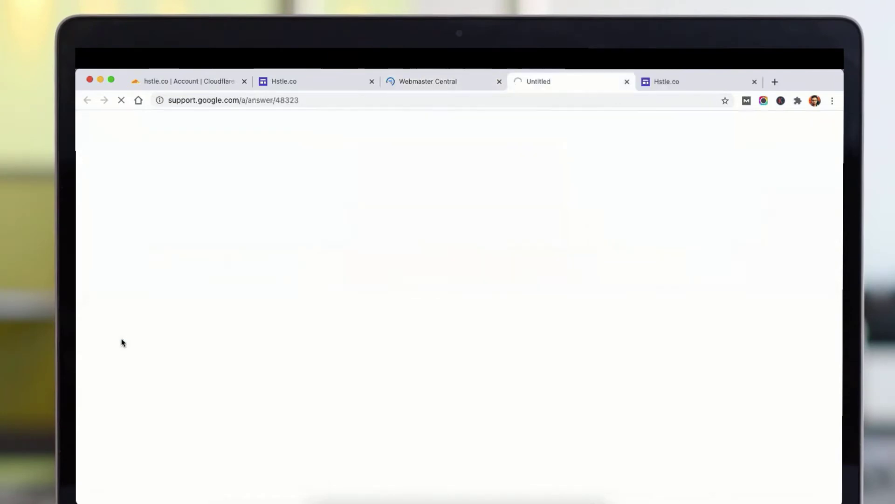
# - Add hstle.co as a Domain property in Search Console and select its google-site-verification TXT record
pyautogui.click(627, 82)
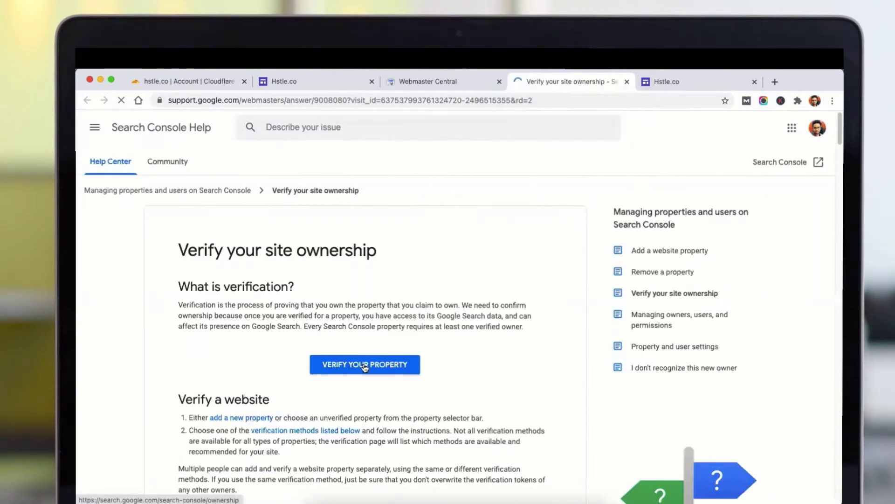
pyautogui.click(365, 368)
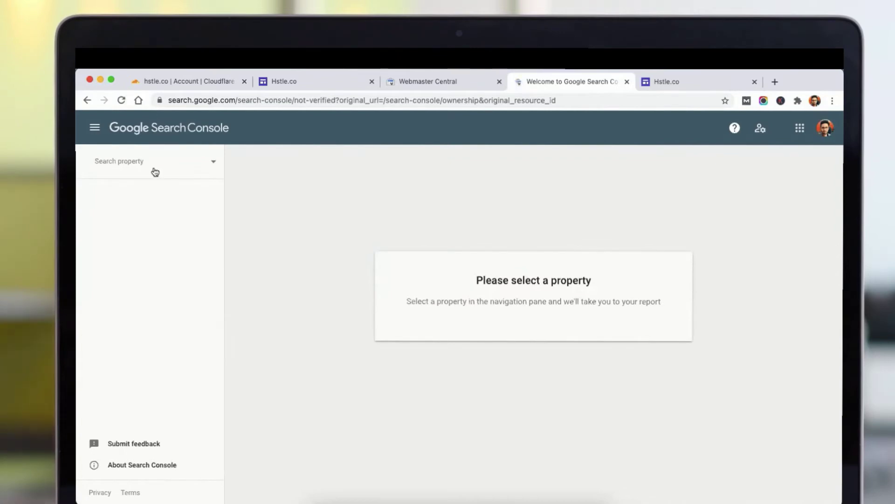
pyautogui.click(213, 163)
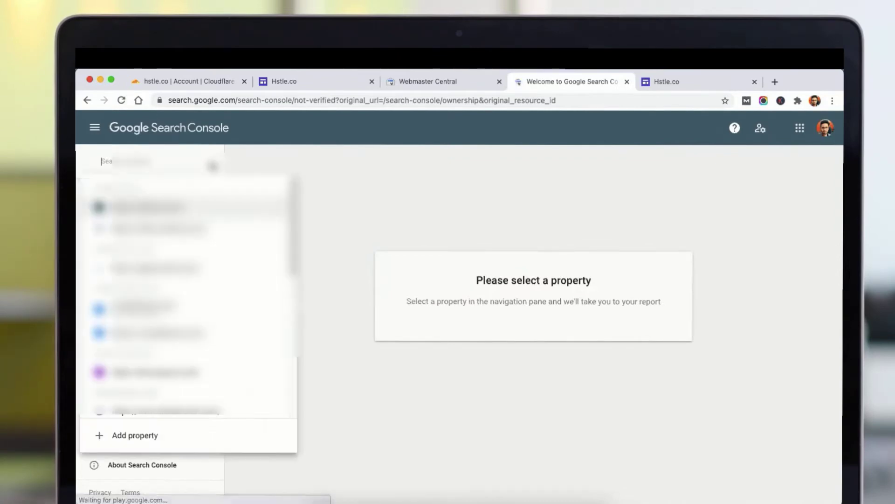
pyautogui.click(135, 435)
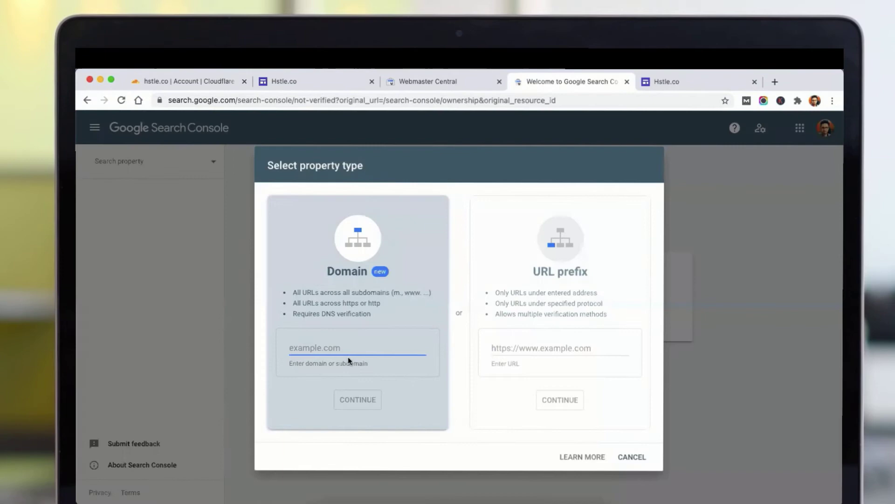
pyautogui.write('hstle.co')
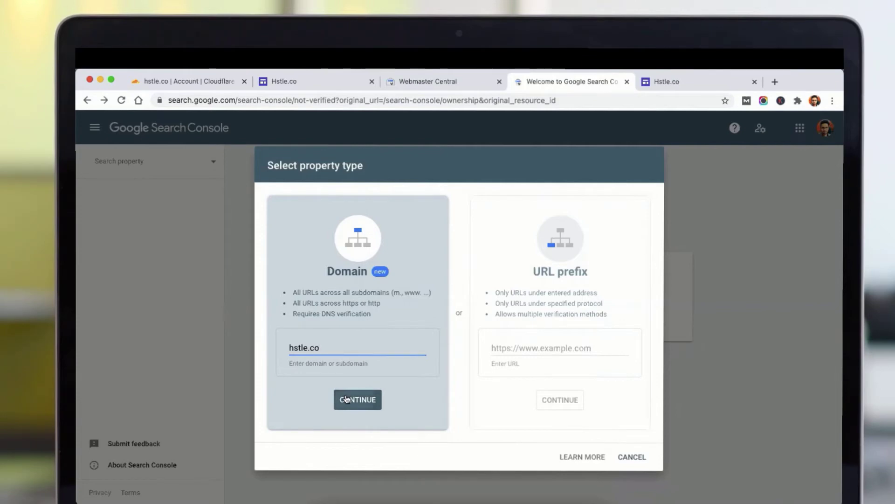
pyautogui.click(345, 397)
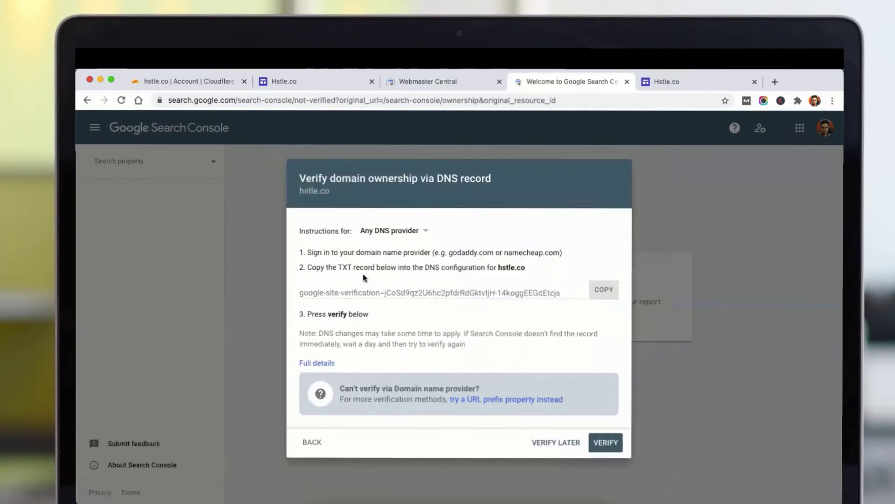
pyautogui.click(349, 296)
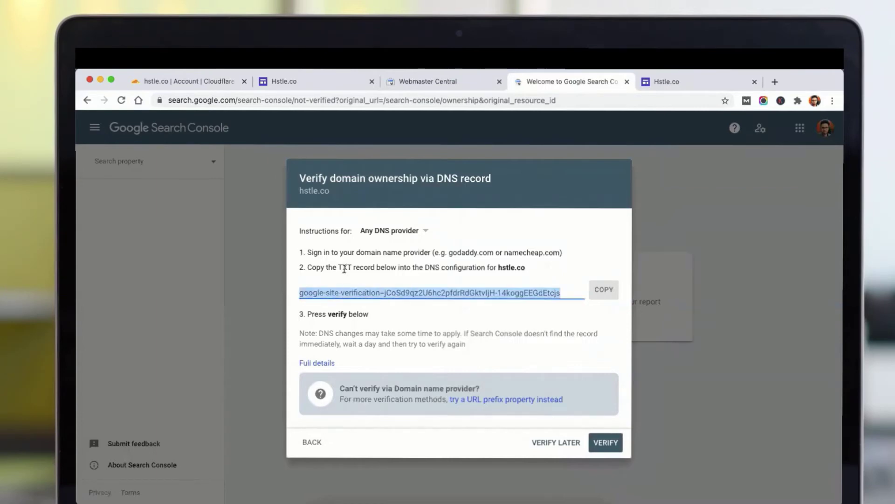
# - Replace the hstle.co TXT record's content in Cloudflare DNS with the google-site-verification string and save
pyautogui.click(194, 78)
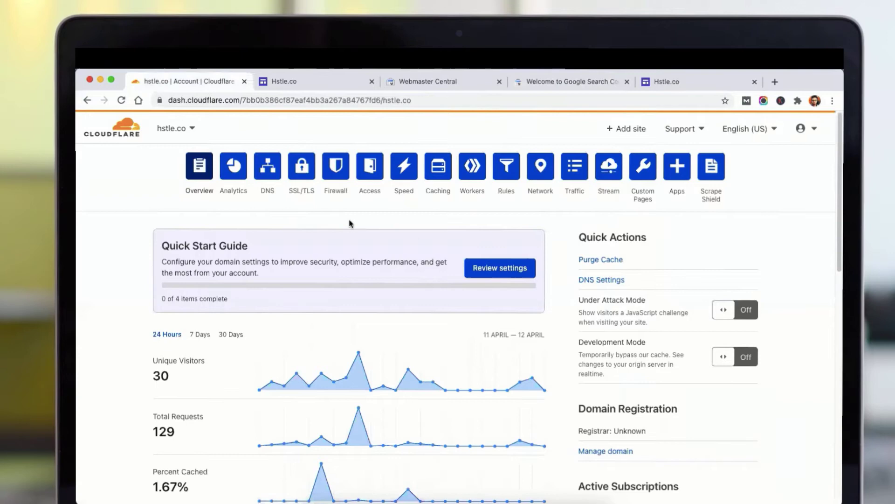
pyautogui.click(276, 179)
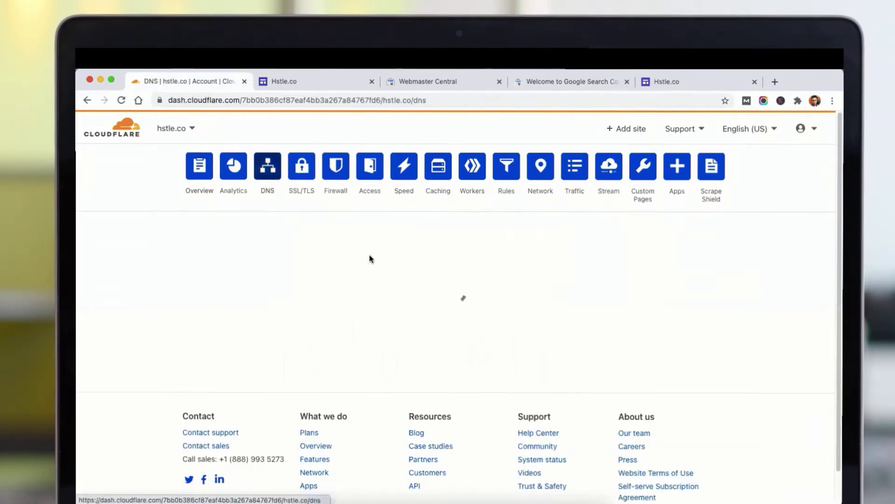
pyautogui.scroll(-10, 410, 336)
pyautogui.scroll(6, 410, 336)
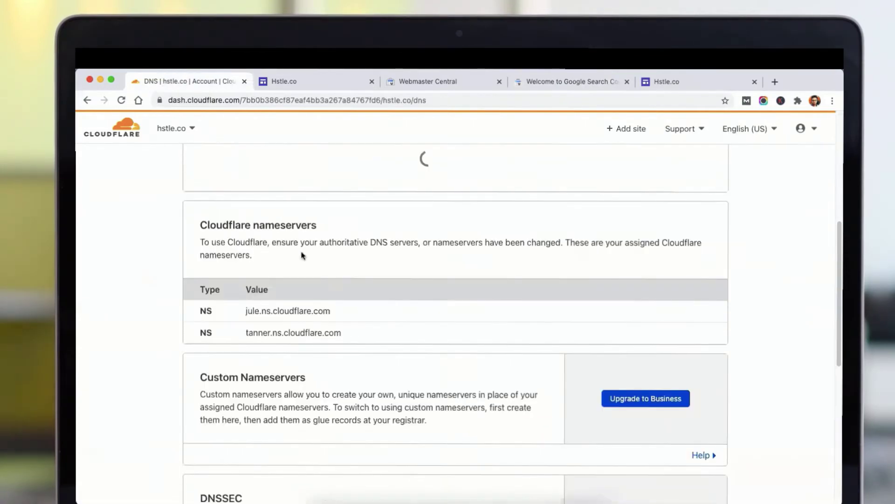
pyautogui.click(241, 233)
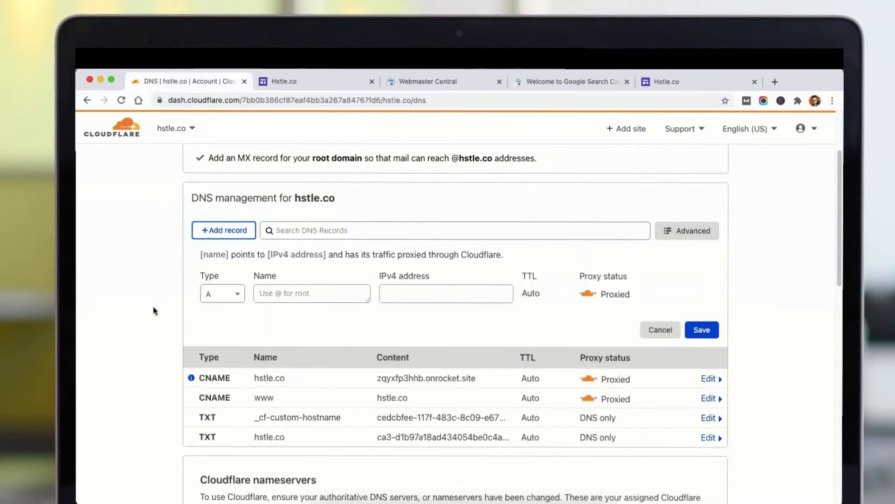
pyautogui.click(401, 437)
pyautogui.scroll(-1, 410, 387)
pyautogui.scroll(-3, 383, 427)
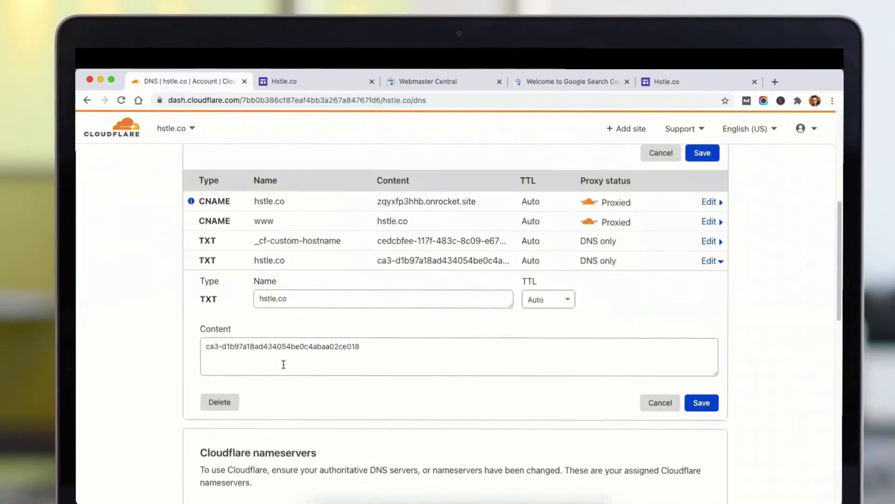
pyautogui.tripleClick(282, 364)
pyautogui.write('google-site-verification=jCoSd9qz2U6hc2pfdrRdGktvIjH-14koggEEGdEtcjs')
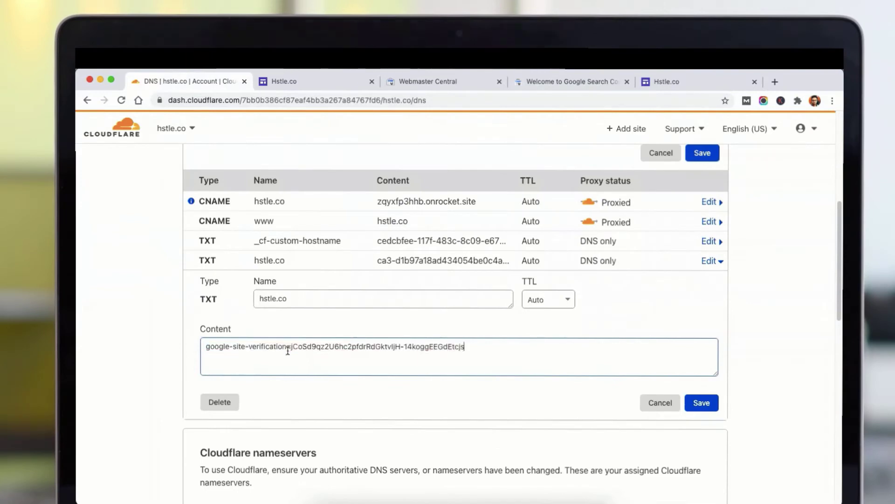
pyautogui.click(707, 403)
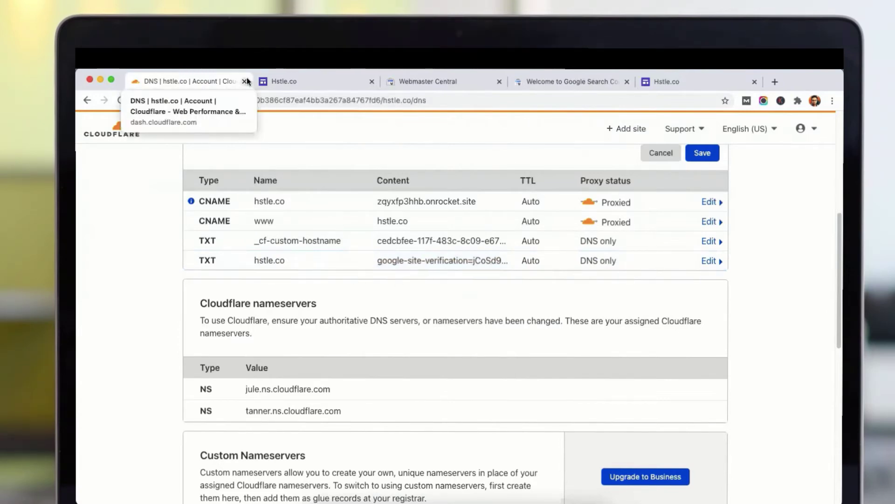
# - Verify hstle.co ownership in Search Console using the DNS TXT record
pyautogui.click(293, 84)
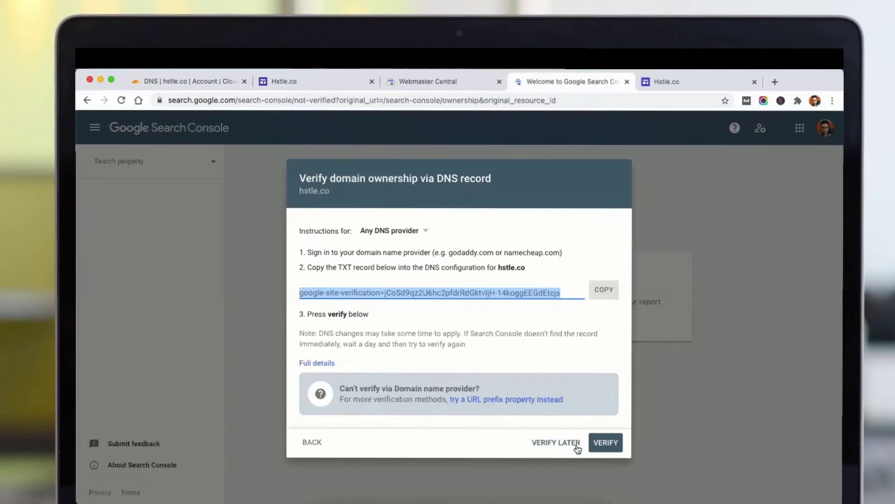
pyautogui.click(611, 444)
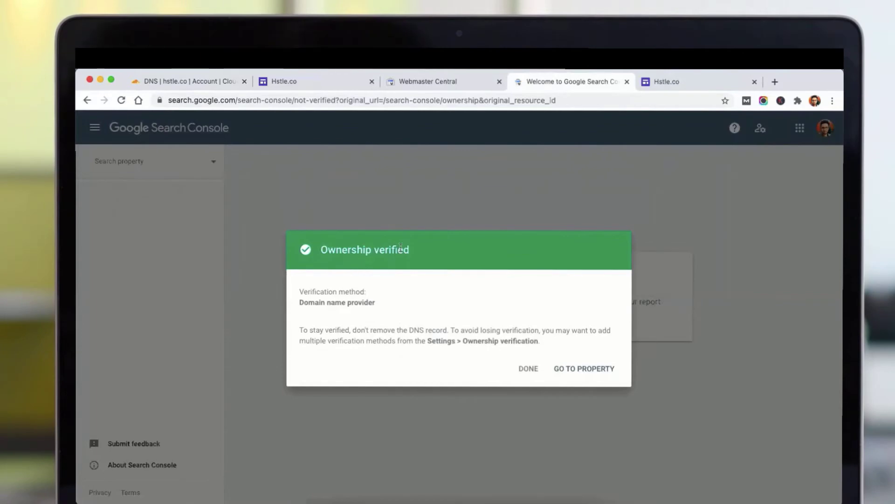
pyautogui.click(273, 86)
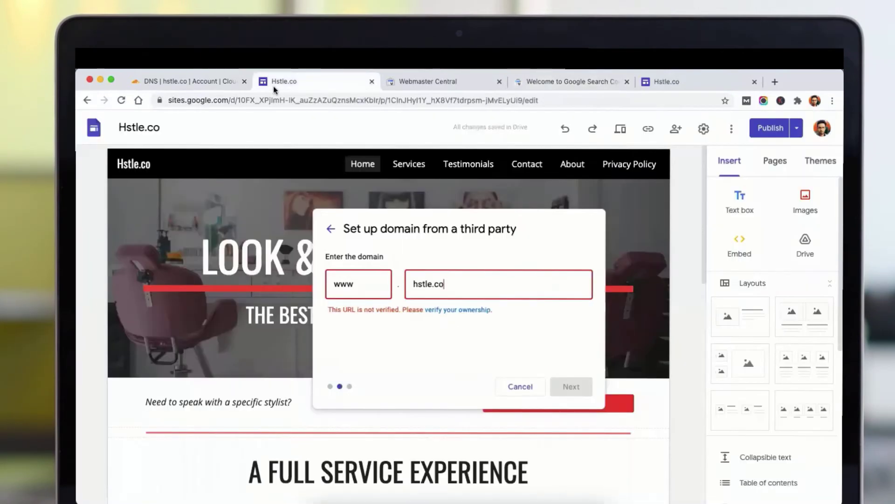
pyautogui.click(469, 285)
pyautogui.press('BackSpace')
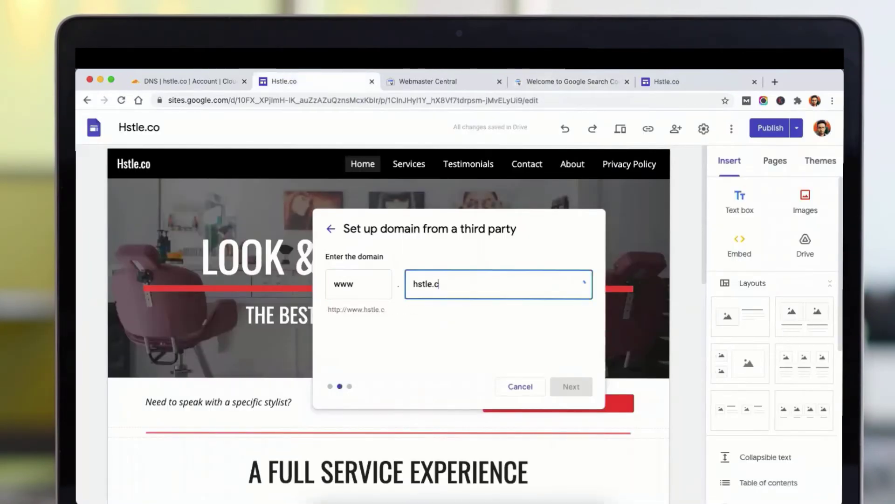
pyautogui.write('o')
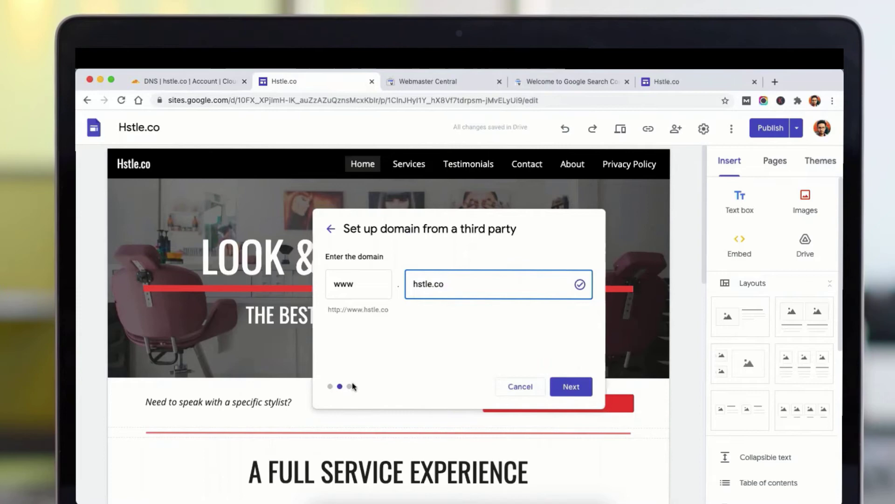
pyautogui.click(563, 387)
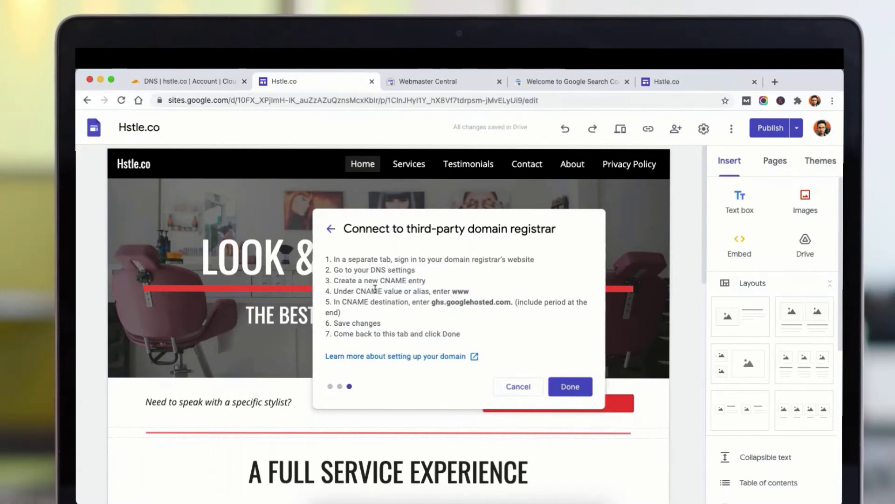
# - Copy the www CNAME destination ghs.googlehosted.com and go to Cloudflare's hstle.co DNS page
pyautogui.doubleClick(461, 292)
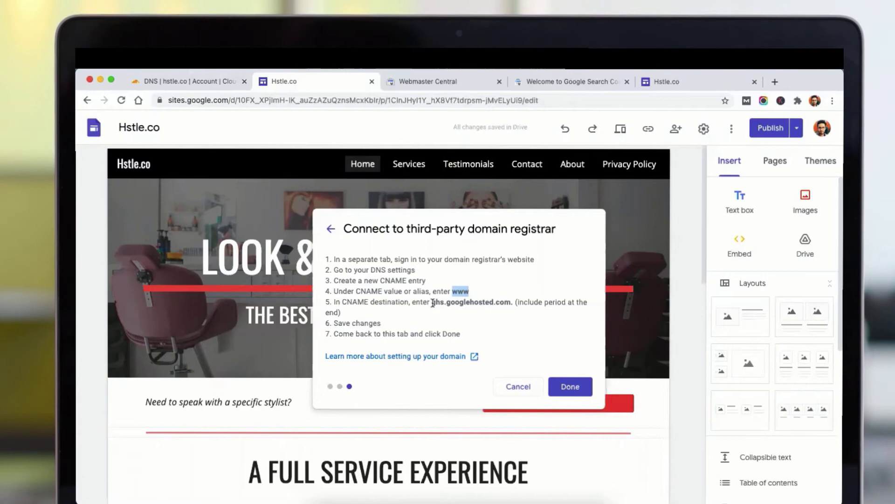
pyautogui.moveTo(432, 302); pyautogui.dragTo(503, 301)
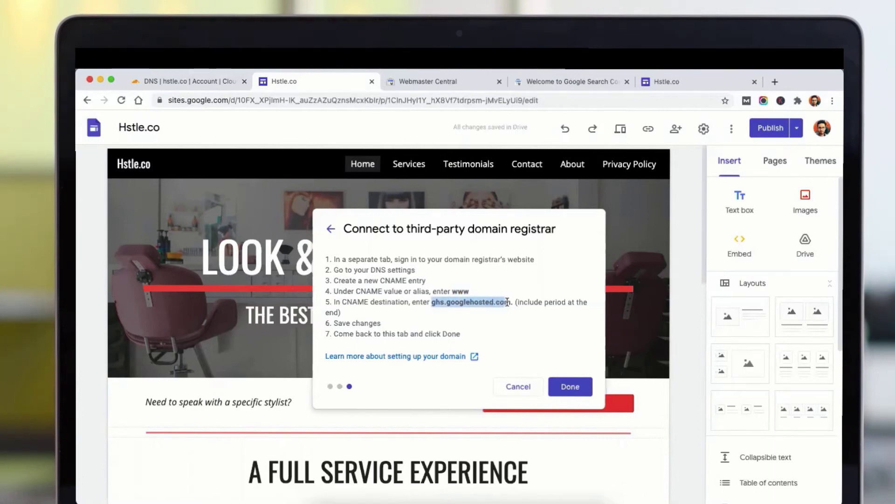
pyautogui.moveTo(556, 320); pyautogui.dragTo(516, 310)
pyautogui.press('super+c')
pyautogui.click(204, 81)
# - Change the www CNAME target in Cloudflare from hstle.co to ghs.googlehosted.com
pyautogui.scroll(4, 336, 292)
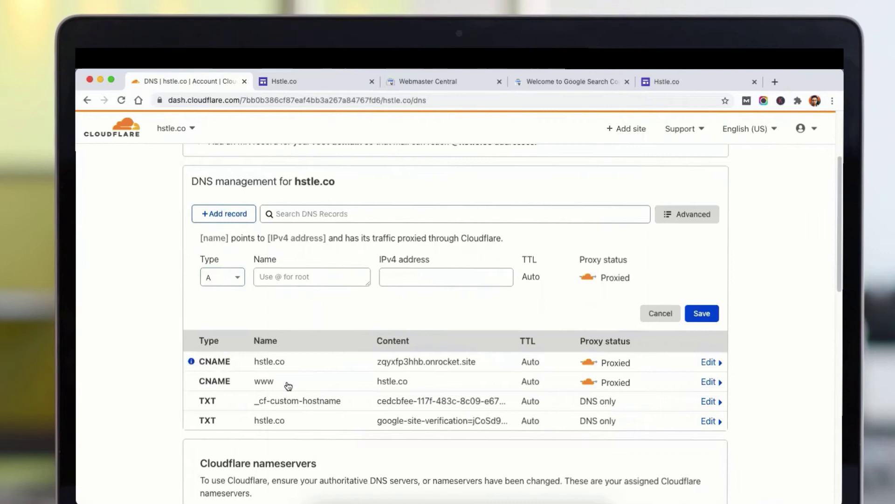
pyautogui.click(399, 382)
pyautogui.scroll(-2, 423, 337)
pyautogui.moveTo(465, 323); pyautogui.dragTo(384, 323)
pyautogui.press('super+v')
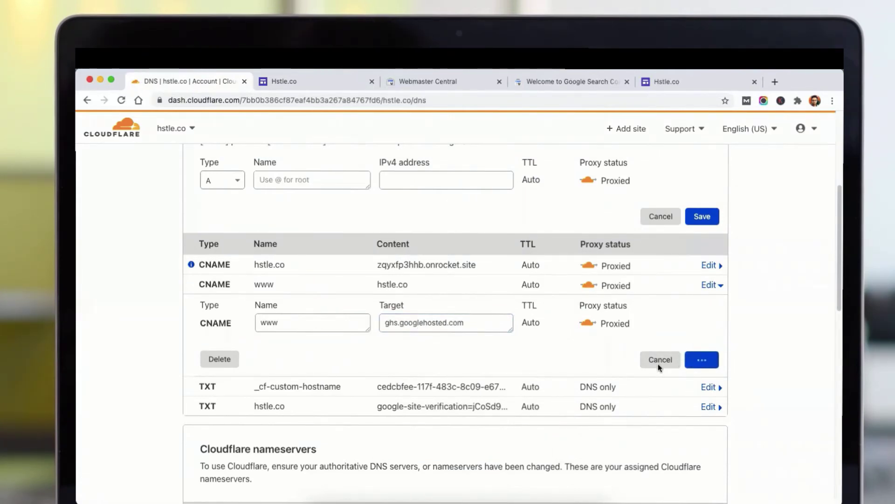
pyautogui.click(270, 82)
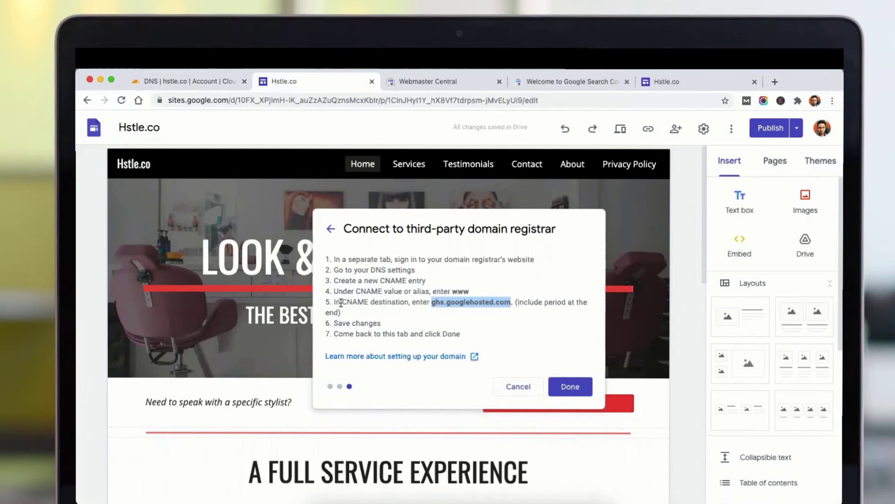
pyautogui.moveTo(333, 323); pyautogui.dragTo(380, 323)
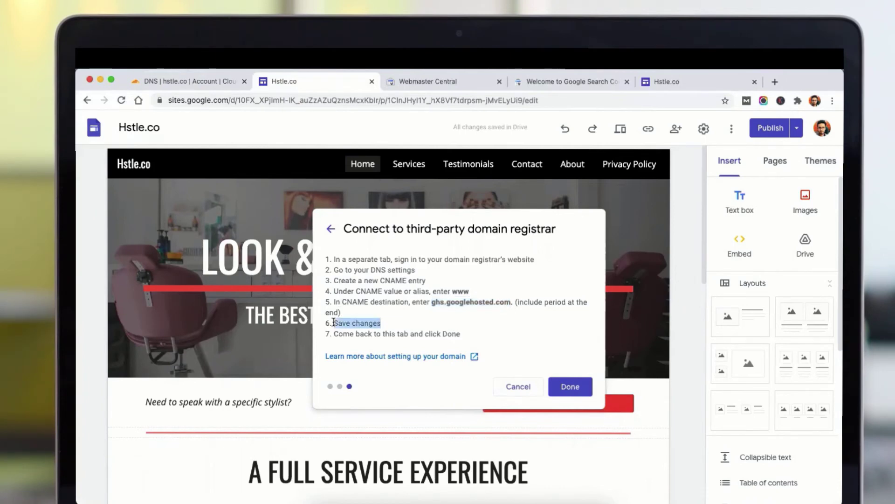
pyautogui.doubleClick(364, 334)
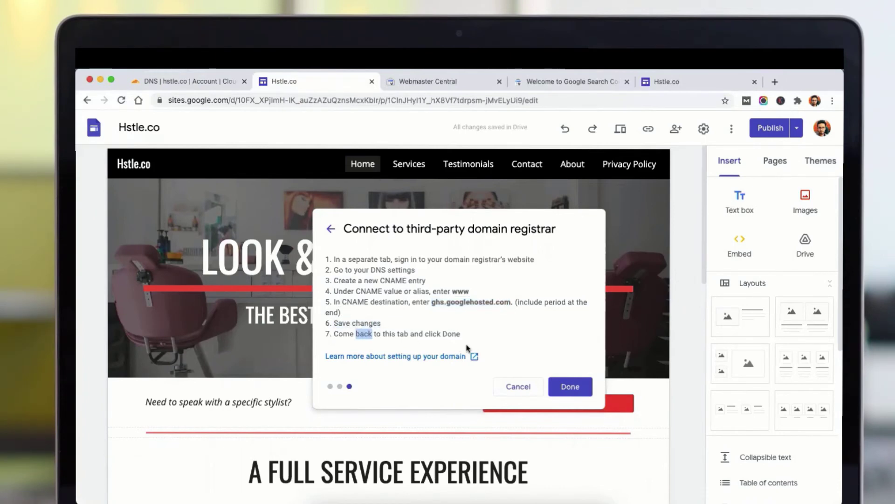
pyautogui.click(572, 384)
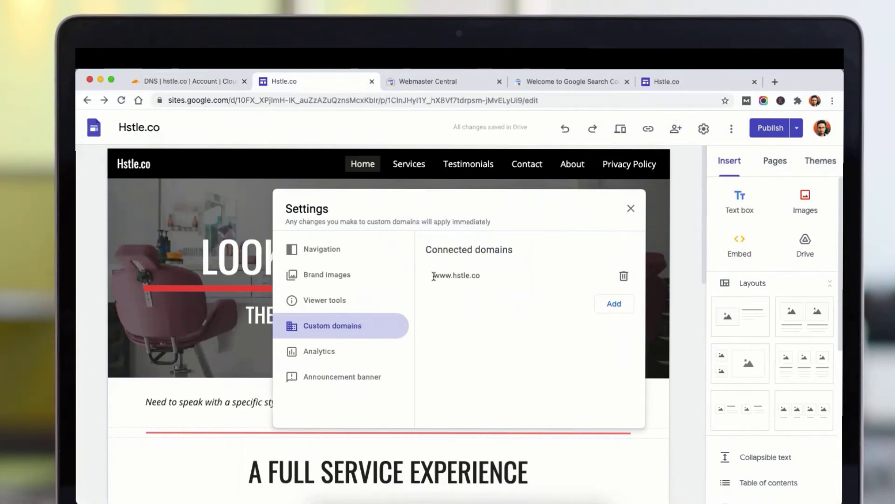
pyautogui.moveTo(435, 276); pyautogui.dragTo(493, 277)
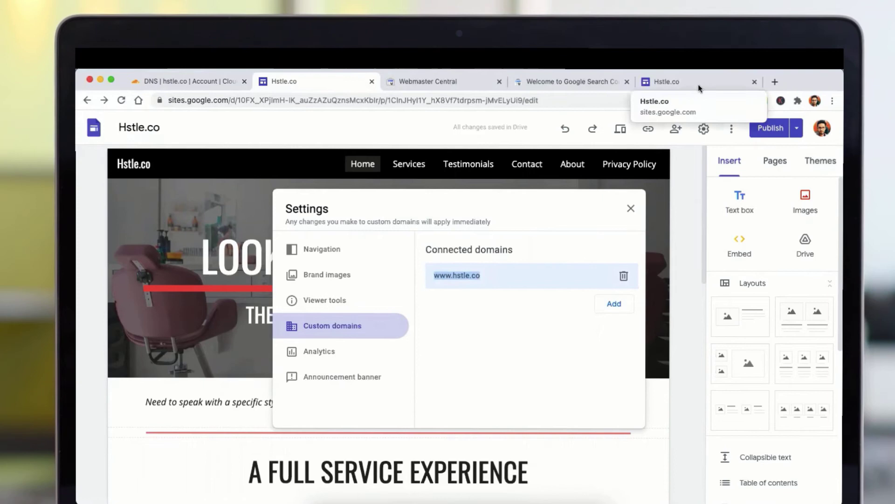
pyautogui.click(726, 83)
pyautogui.click(776, 82)
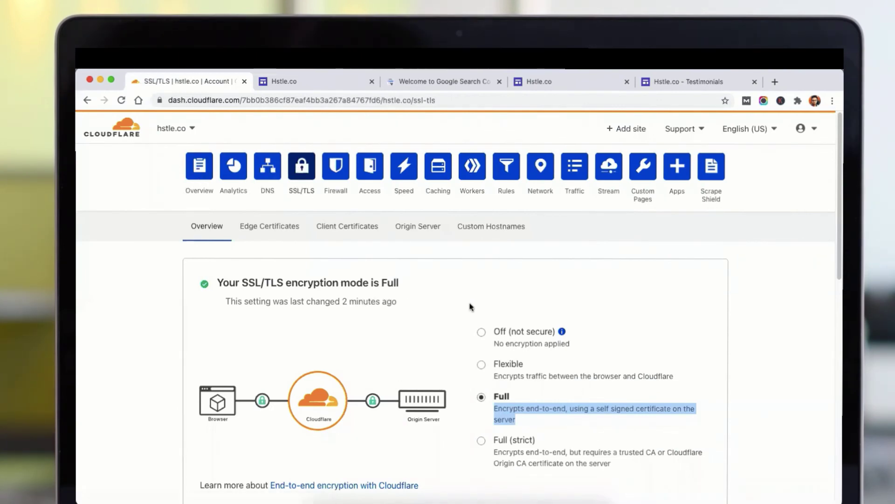
# - With the SSL/TLS mode left on Full, switch to the live hstle.co Testimonials page
pyautogui.scroll(-2, 485, 307)
pyautogui.scroll(-1, 484, 308)
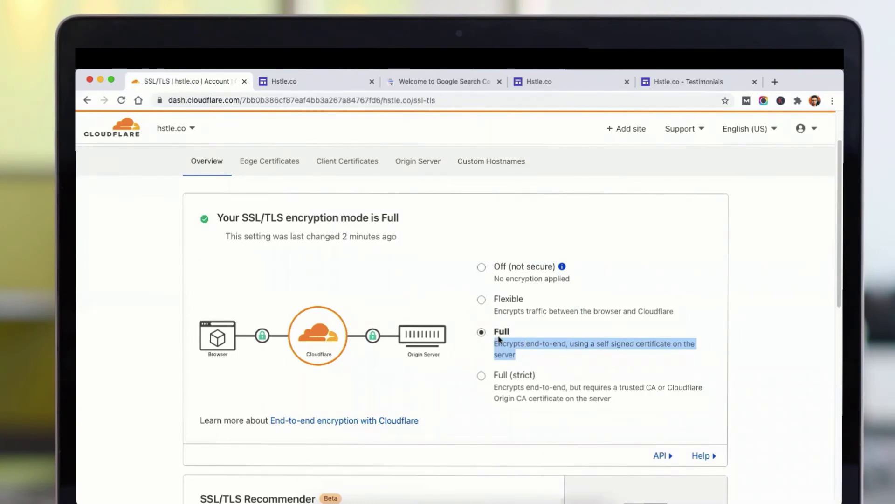
pyautogui.click(674, 84)
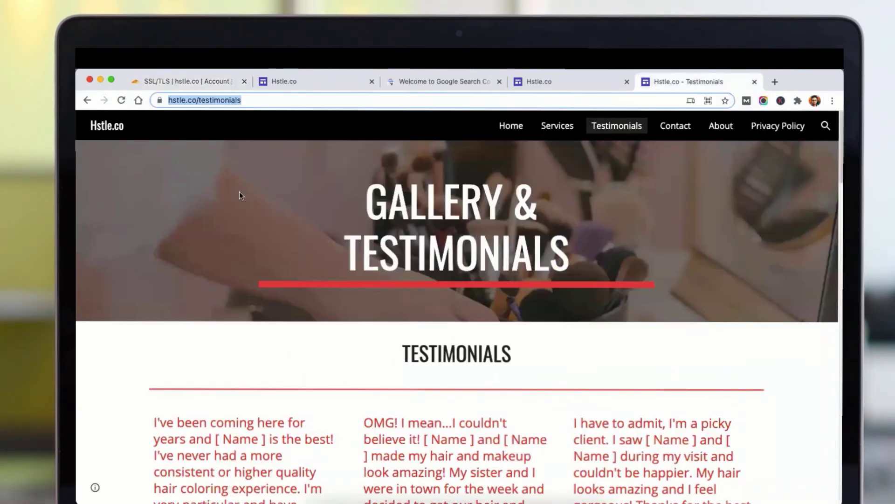
# - Visit the live hstle.co Home, Services and Testimonials pages, ending at hstle.co/contact
pyautogui.click(104, 125)
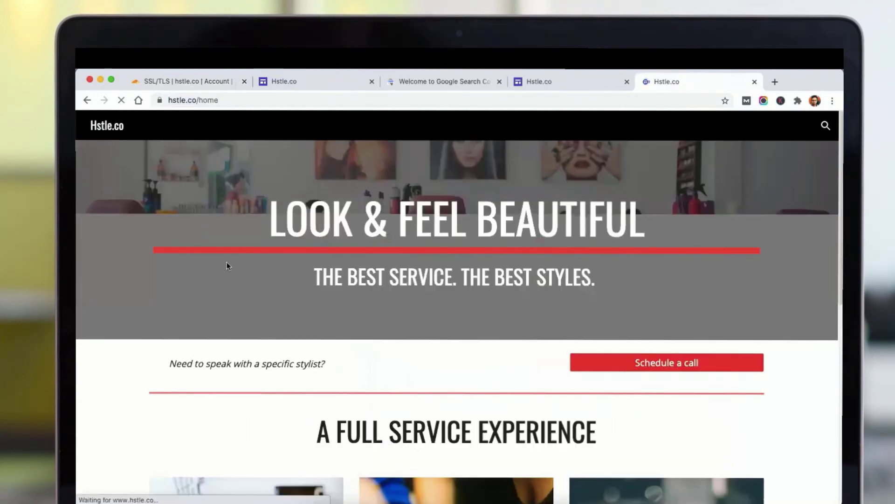
pyautogui.scroll(-8, 411, 349)
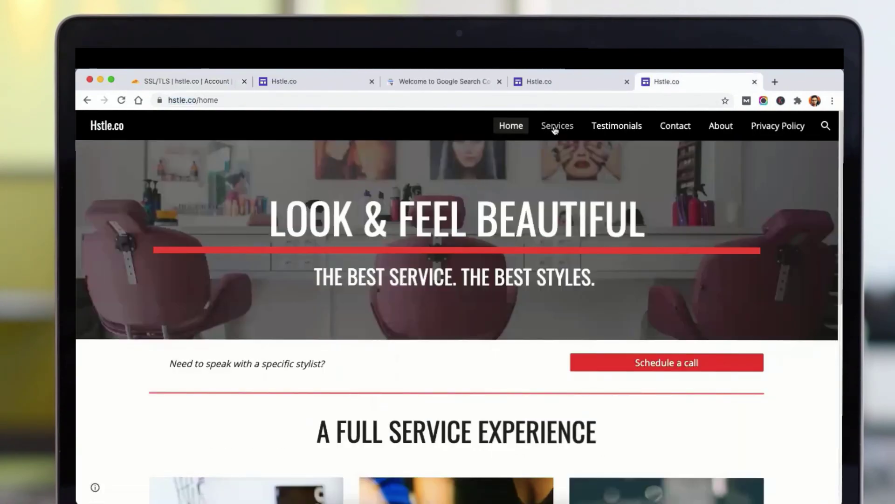
pyautogui.click(556, 127)
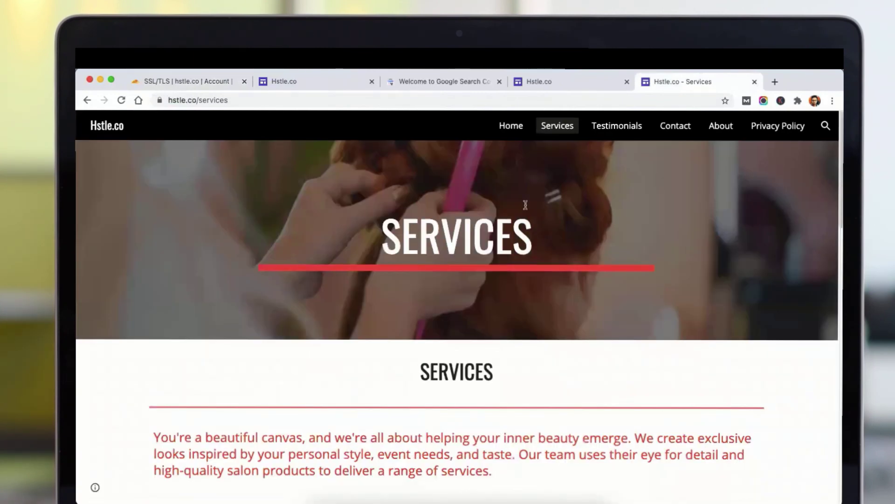
pyautogui.click(620, 129)
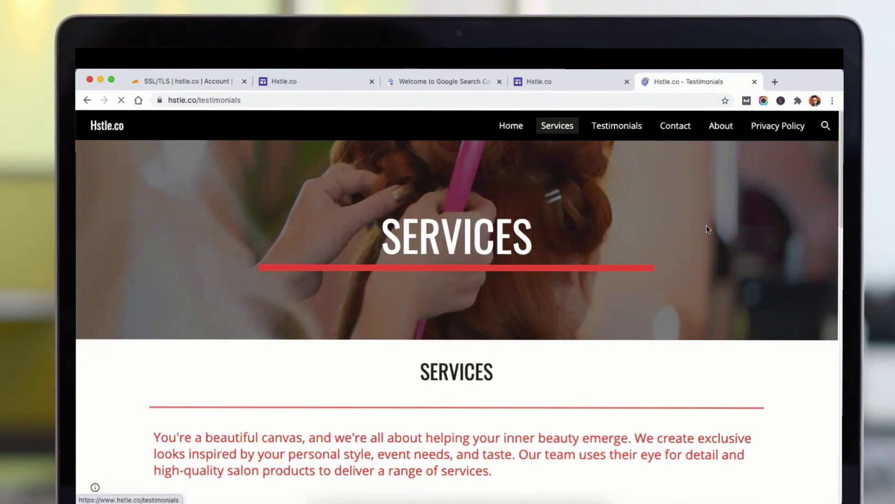
pyautogui.scroll(-15, 587, 264)
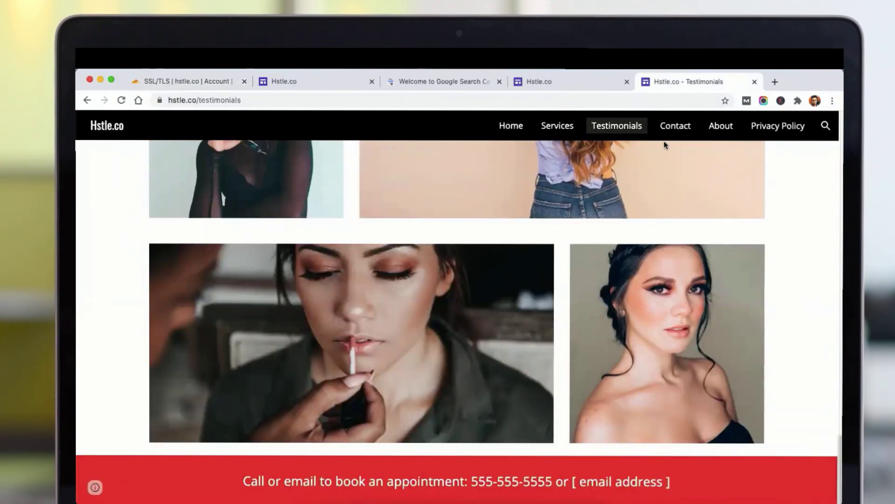
pyautogui.click(676, 130)
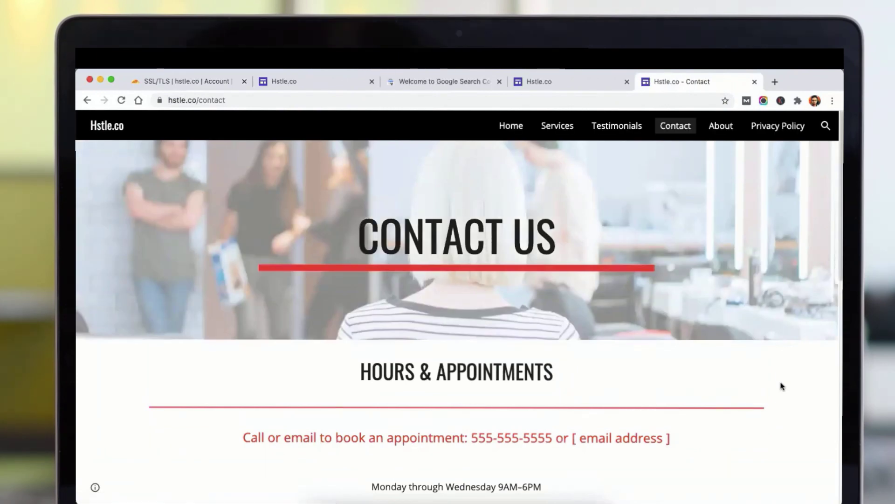
# - Scroll through hstle.co/contact, then open hstle.co/privacy and select its PRIVACY POLICY heading
pyautogui.scroll(-10, 737, 335)
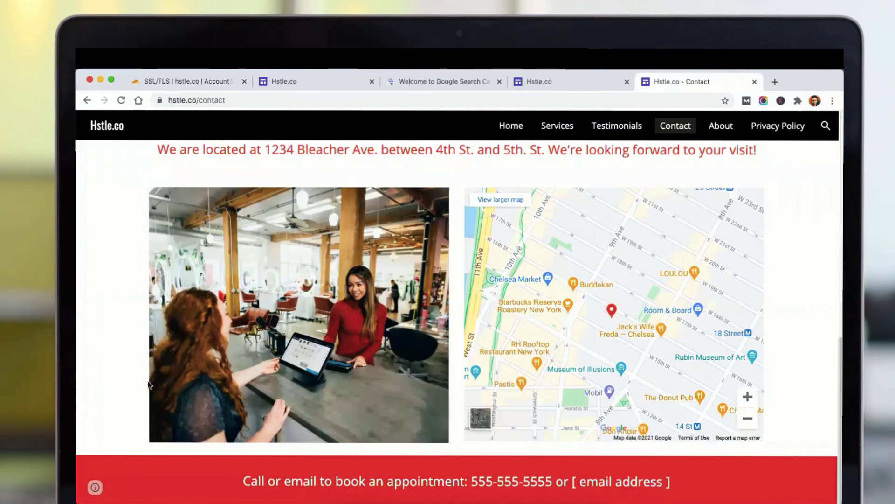
pyautogui.scroll(10, 527, 362)
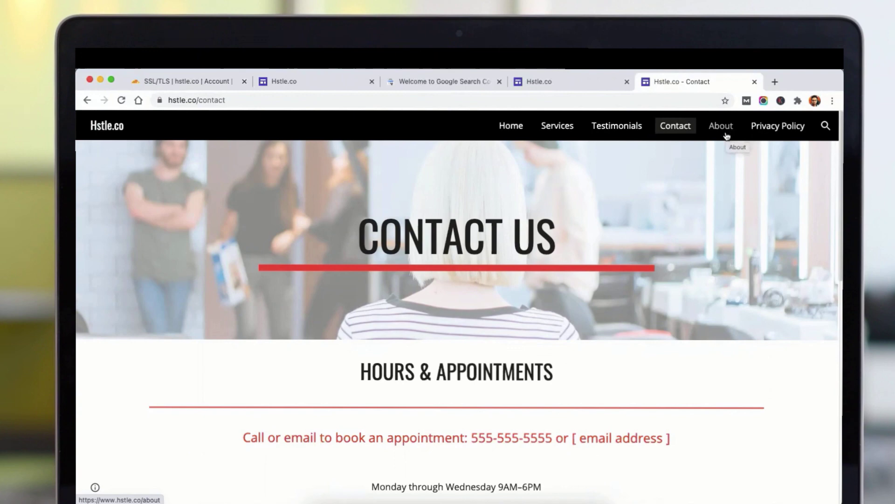
pyautogui.click(759, 130)
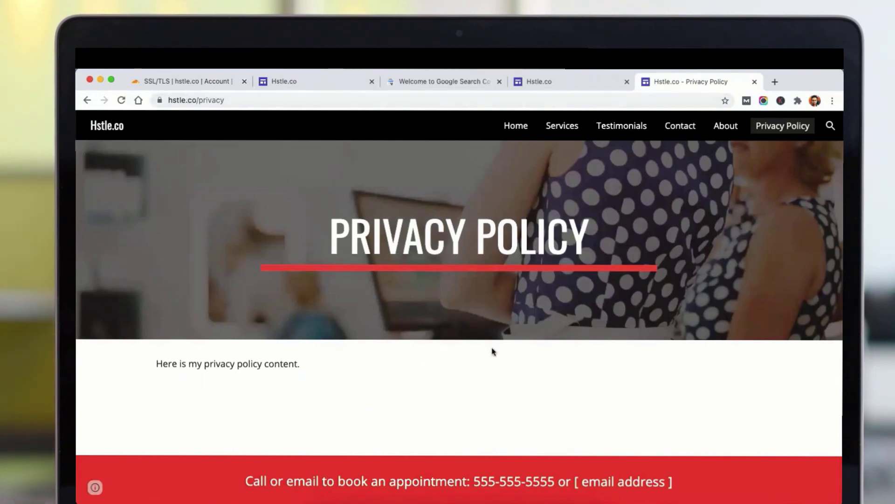
pyautogui.tripleClick(458, 227)
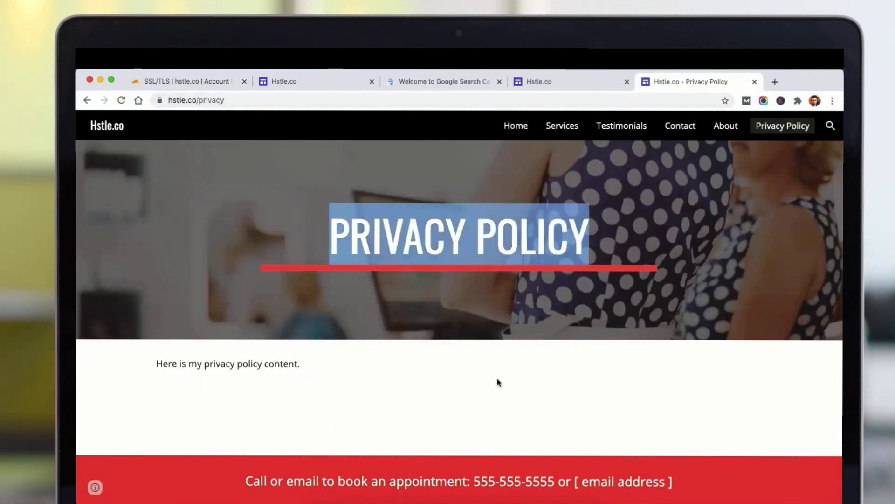